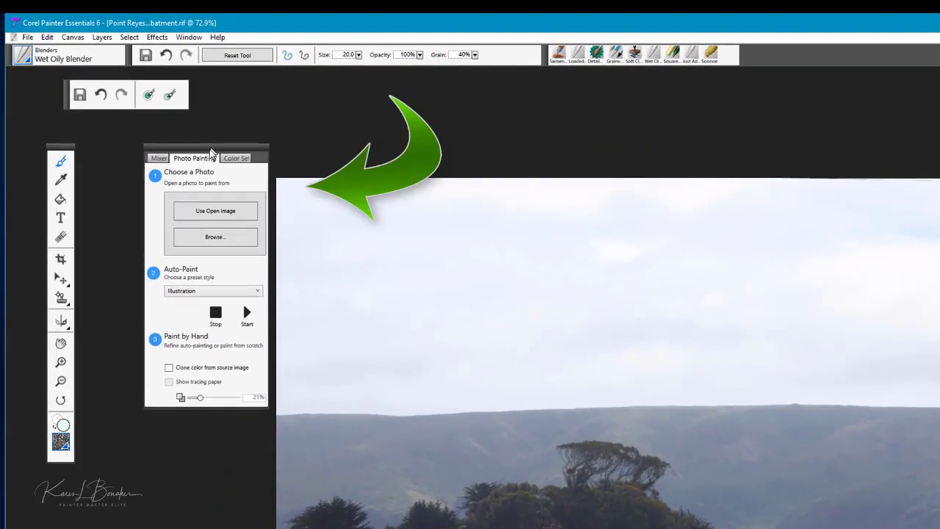
From the Photo Painting panel, start a blank painting from the Point Reyes photo without saving the original.
drag(211, 152, 208, 154)
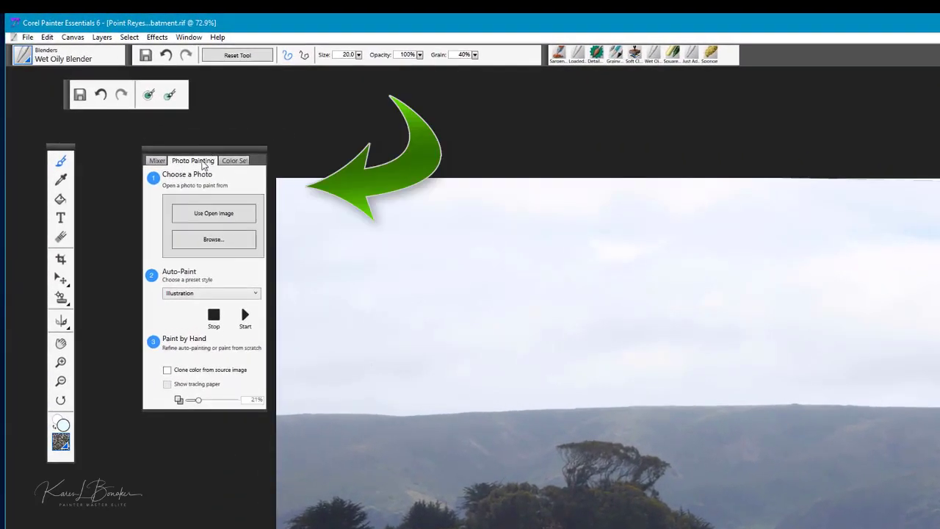
click(189, 39)
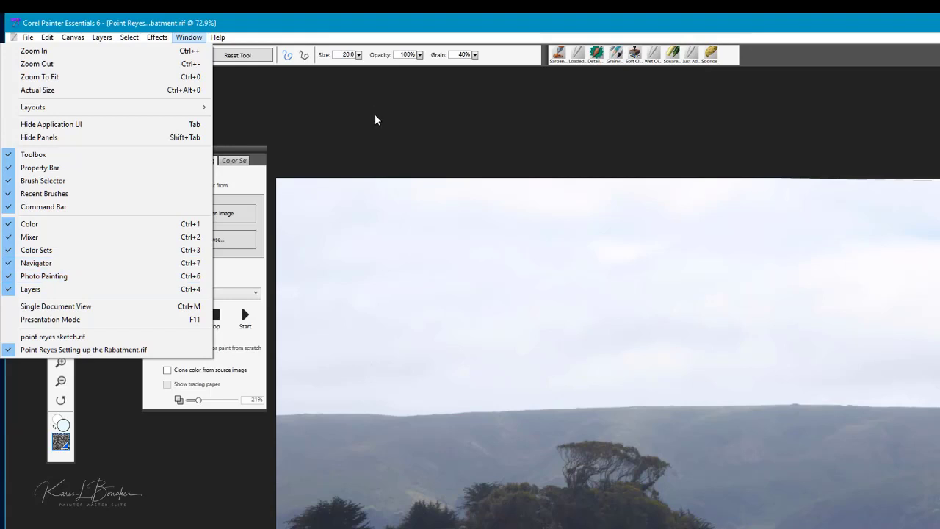
key(ctrl+6)
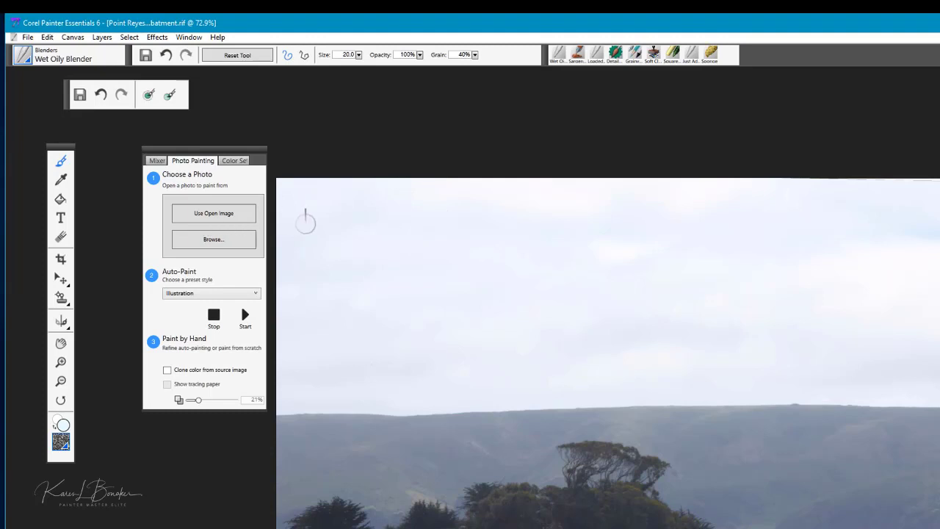
click(216, 216)
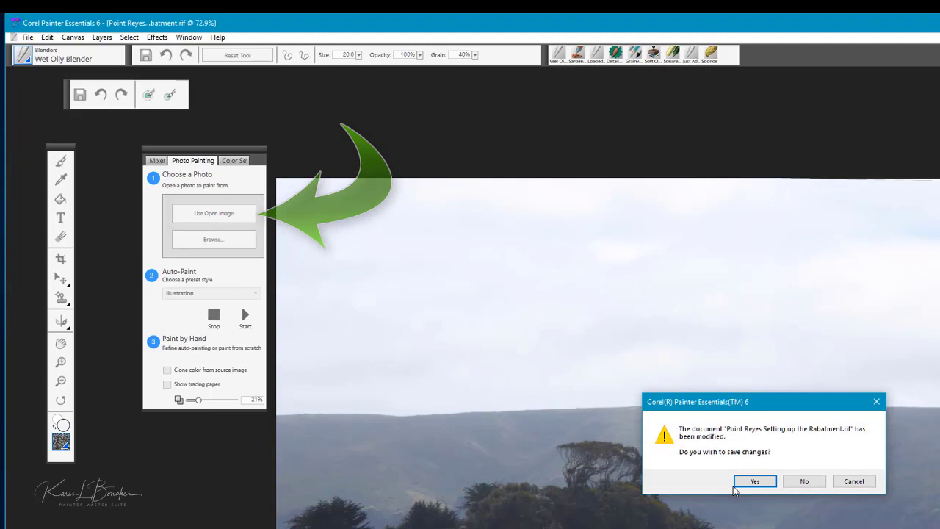
click(805, 484)
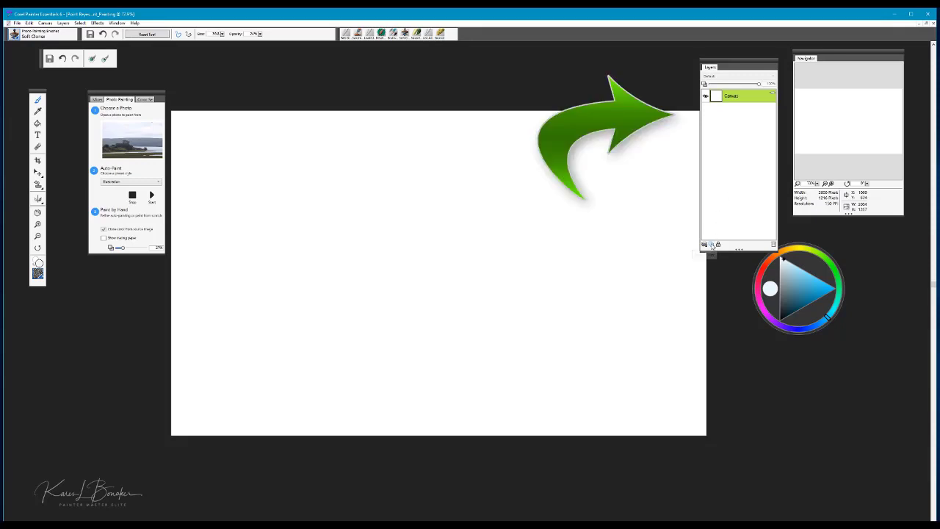
click(711, 245)
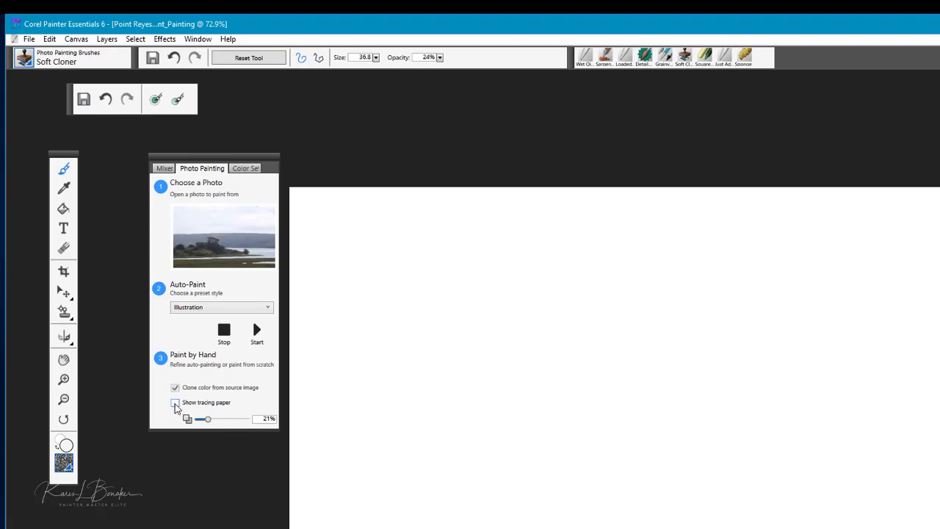
Use the Grainy Cover Pencil, turn off Clone color from source image, and show tracing paper.
key(ctrl+t)
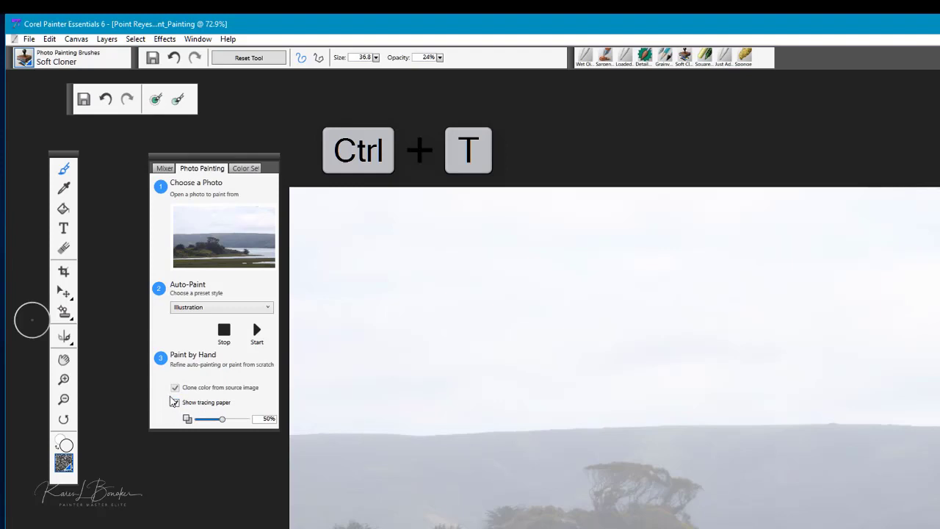
click(175, 403)
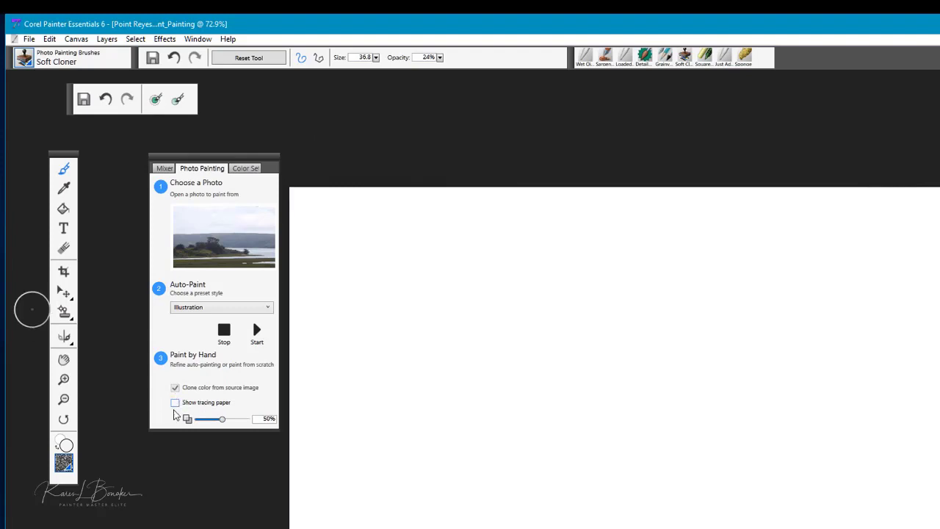
click(175, 403)
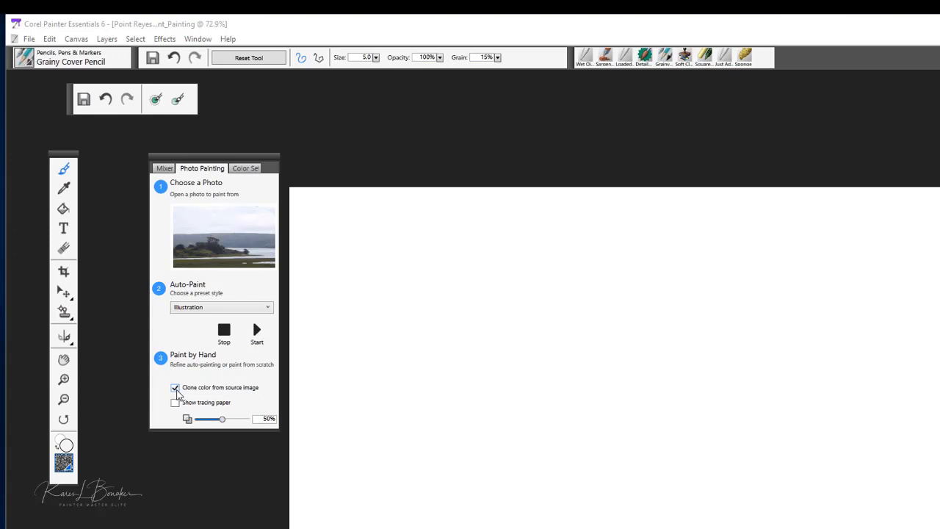
click(176, 393)
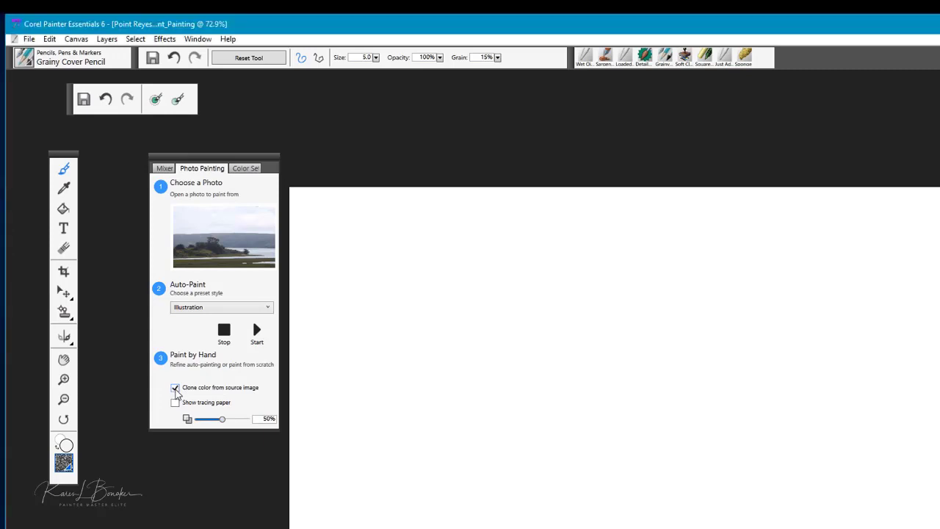
click(176, 390)
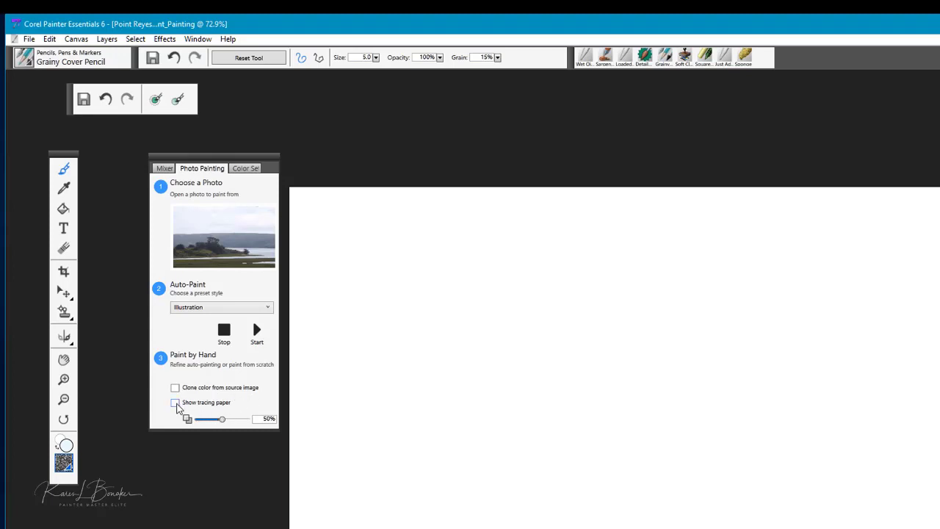
click(175, 403)
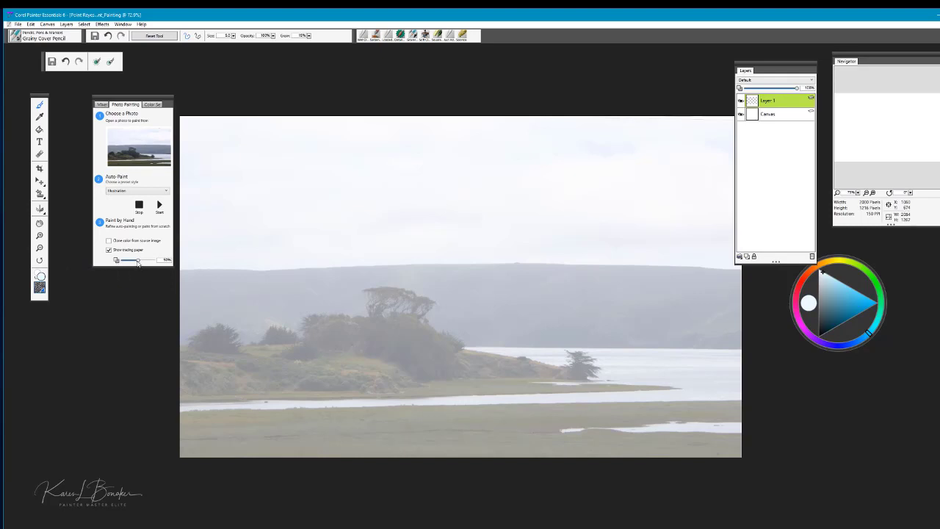
Lower the tracing paper opacity to lighten the veil, then pick a new pencil colour.
drag(135, 262, 143, 265)
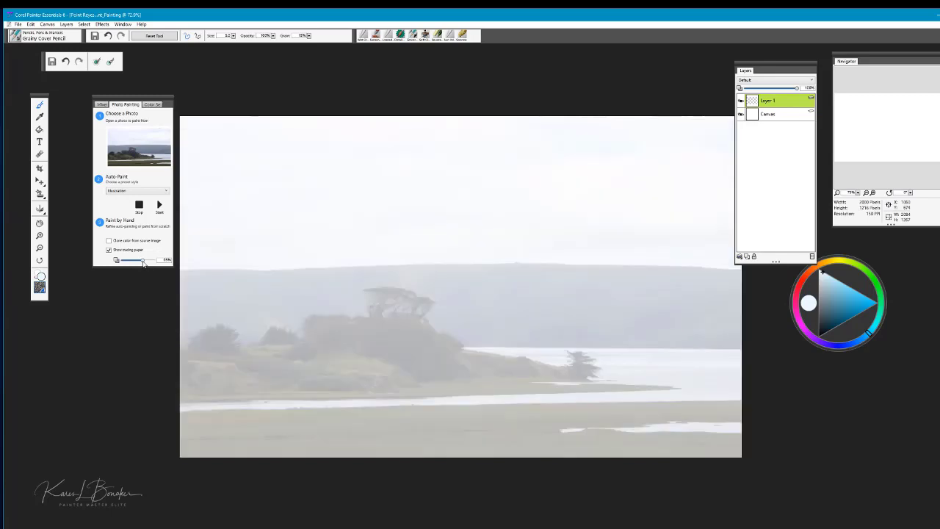
drag(143, 264, 133, 263)
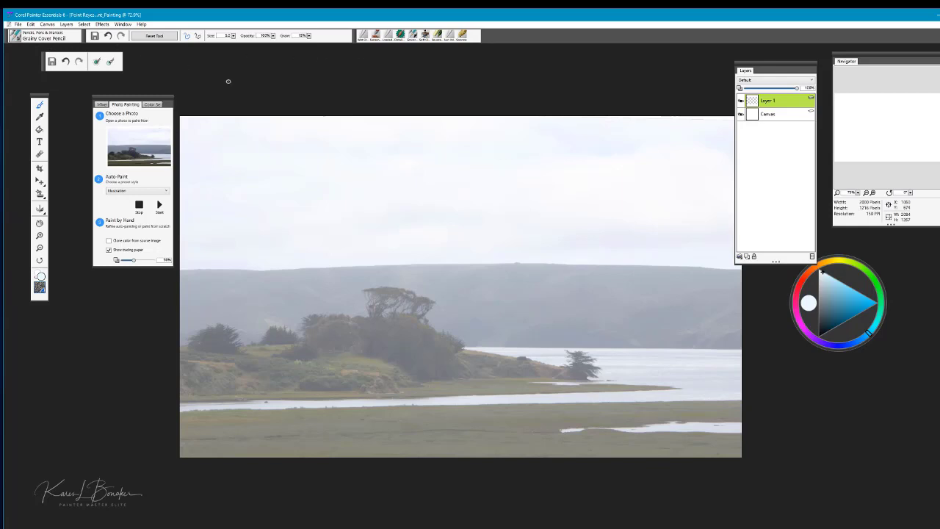
click(837, 302)
Darken the colour to dark grey and trace the shoreline, rock edges and grassy hilltop.
drag(829, 304, 821, 315)
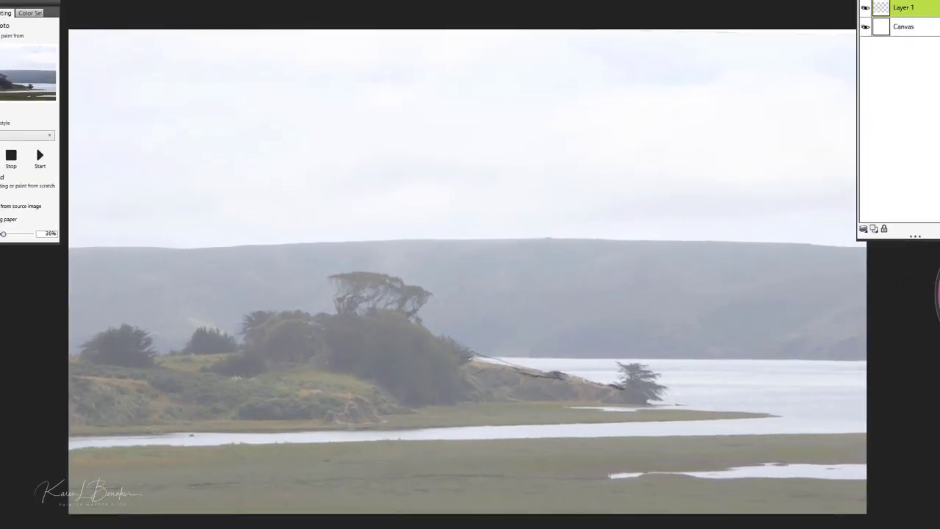
mouse_move(536, 374)
mouse_down()
mouse_move(482, 377)
mouse_move(575, 397)
mouse_move(582, 413)
mouse_up()
mouse_move(728, 419)
mouse_down()
mouse_move(466, 437)
mouse_move(576, 433)
mouse_move(574, 406)
mouse_move(616, 403)
mouse_move(508, 397)
mouse_move(396, 406)
mouse_move(398, 414)
mouse_move(375, 423)
mouse_move(358, 407)
mouse_move(377, 419)
mouse_move(348, 417)
mouse_up()
mouse_move(290, 419)
mouse_down()
mouse_move(235, 421)
mouse_move(259, 402)
mouse_move(244, 404)
mouse_move(322, 412)
mouse_move(378, 401)
mouse_move(373, 389)
mouse_move(395, 402)
mouse_move(358, 379)
mouse_move(271, 373)
mouse_up()
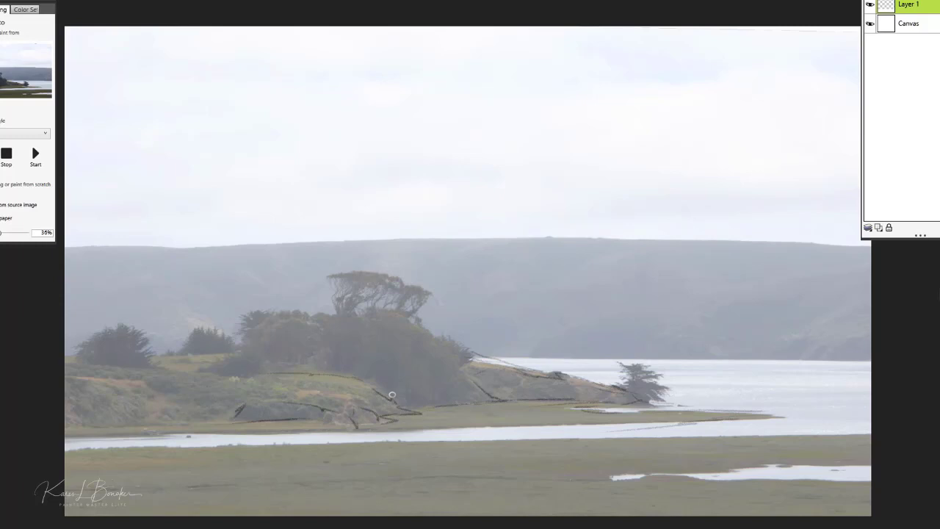
mouse_move(390, 393)
mouse_down()
mouse_move(422, 404)
mouse_move(484, 403)
mouse_up()
mouse_move(462, 370)
mouse_down()
mouse_move(597, 355)
mouse_move(574, 360)
mouse_move(871, 358)
mouse_up()
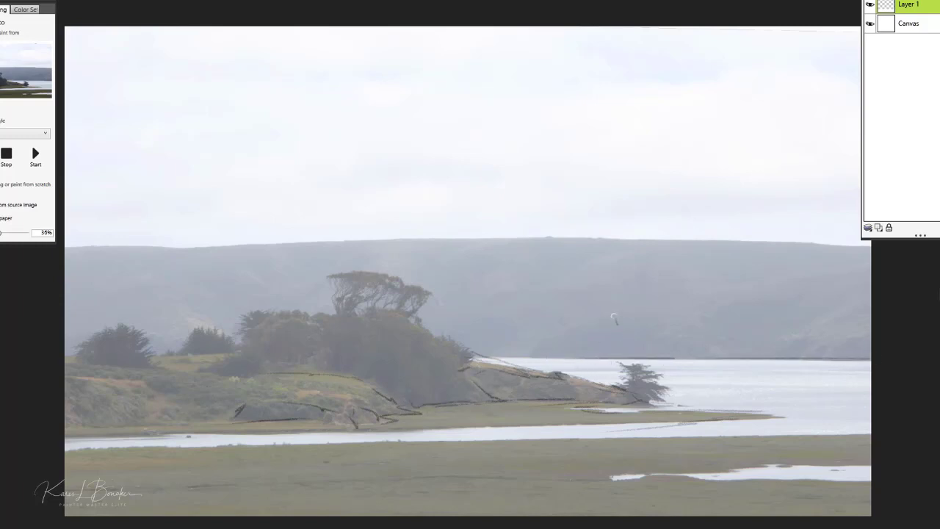
Trace the hill slope and ridge lines, toggling tracing paper off and on to check them.
drag(608, 317, 549, 343)
mouse_move(689, 300)
mouse_down()
mouse_move(736, 282)
mouse_move(878, 266)
mouse_up()
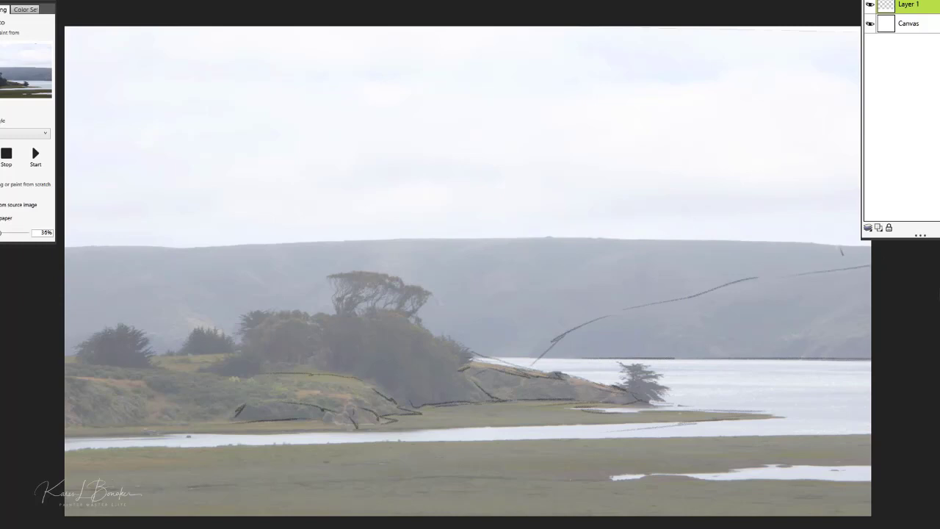
mouse_move(831, 247)
mouse_down()
mouse_move(678, 251)
mouse_move(557, 274)
mouse_up()
drag(548, 241, 447, 260)
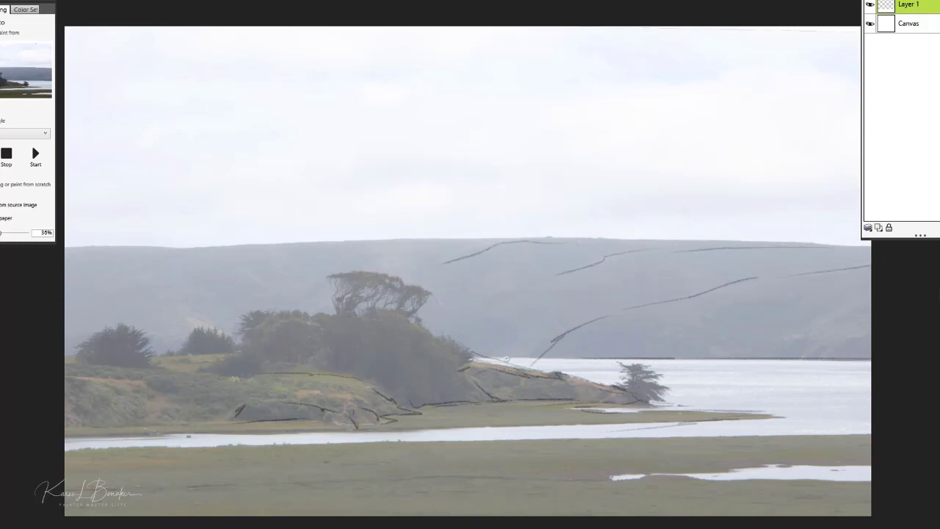
key(ctrl+t)
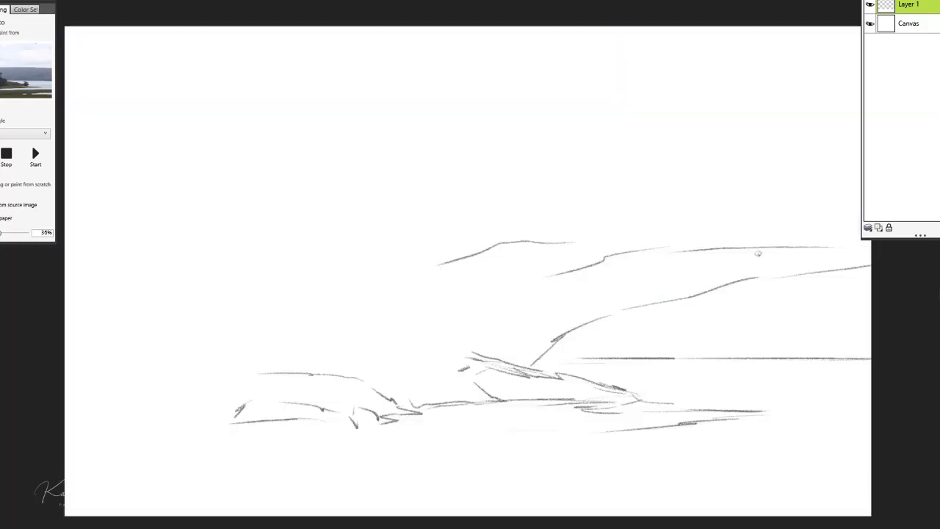
key(ctrl+t)
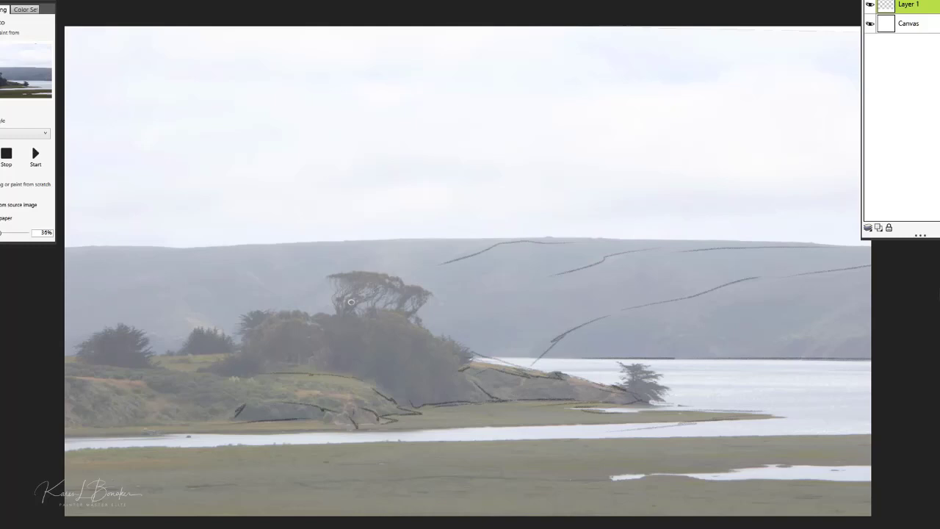
Trace the tree line, the tree clump's trunks and branches, and the left hill's lower edge.
mouse_move(320, 317)
mouse_down()
mouse_move(259, 332)
mouse_move(374, 312)
mouse_move(535, 380)
mouse_up()
mouse_move(268, 321)
mouse_down()
mouse_move(187, 367)
mouse_move(217, 358)
mouse_move(187, 351)
mouse_move(195, 329)
mouse_move(190, 338)
mouse_move(229, 339)
mouse_move(257, 310)
mouse_move(274, 326)
mouse_up()
mouse_move(338, 291)
mouse_down()
mouse_move(378, 288)
mouse_move(360, 304)
mouse_move(359, 291)
mouse_move(339, 280)
mouse_move(354, 272)
mouse_move(384, 290)
mouse_move(352, 294)
mouse_move(386, 290)
mouse_move(374, 308)
mouse_move(386, 307)
mouse_move(396, 287)
mouse_move(395, 306)
mouse_move(415, 307)
mouse_move(389, 317)
mouse_move(430, 327)
mouse_move(477, 357)
mouse_move(642, 400)
mouse_up()
mouse_move(523, 402)
mouse_down()
mouse_move(379, 408)
mouse_move(346, 386)
mouse_move(174, 370)
mouse_move(186, 366)
mouse_move(168, 357)
mouse_move(218, 352)
mouse_up()
drag(144, 357, 116, 358)
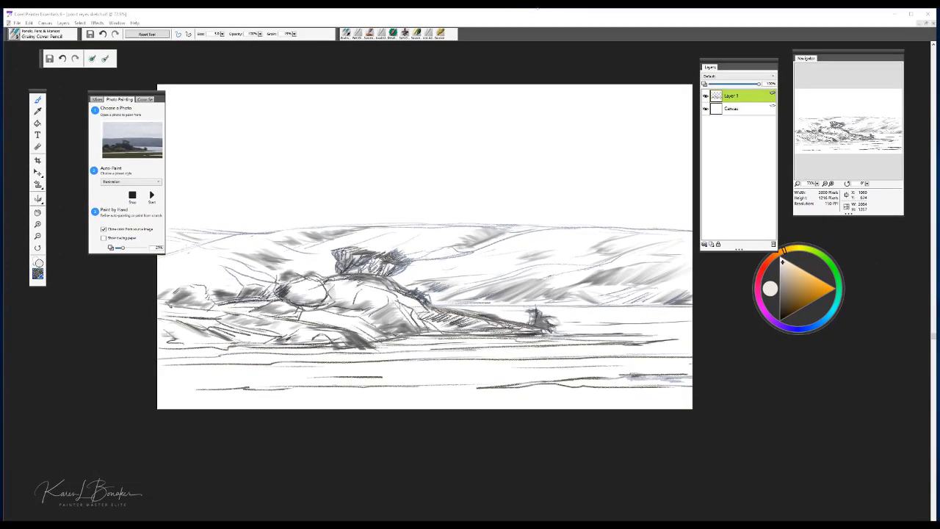
Add a new Layer 2 above the sketch layer and bring up its Fill settings.
click(711, 245)
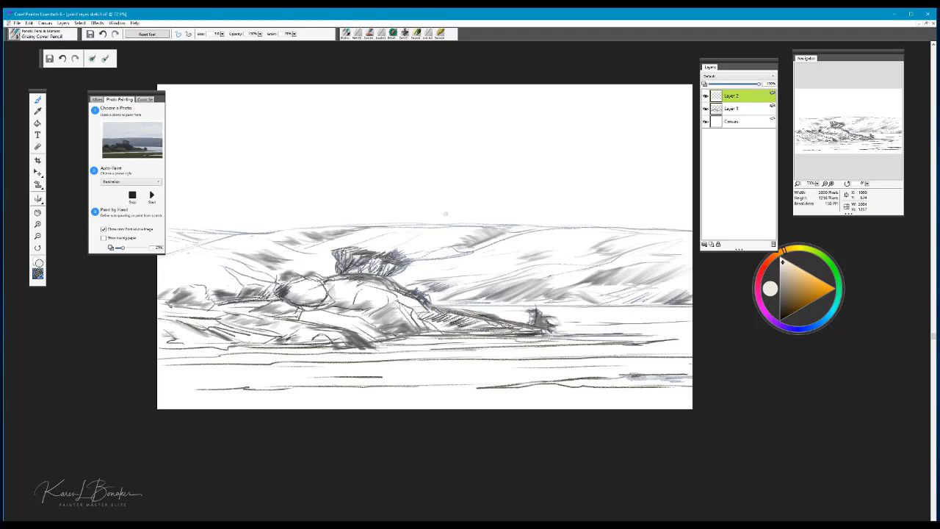
key(ctrl+f)
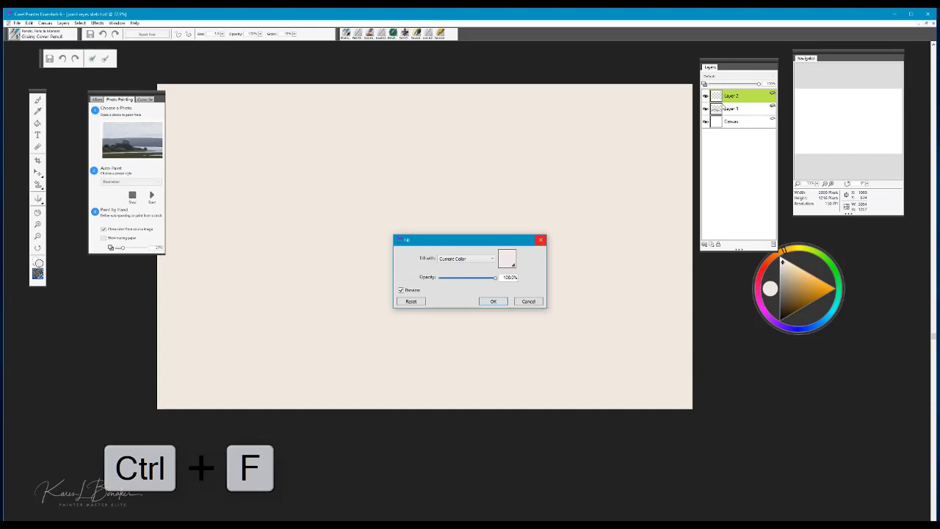
Fill Layer 2 with the cream current colour at 100% opacity.
click(495, 301)
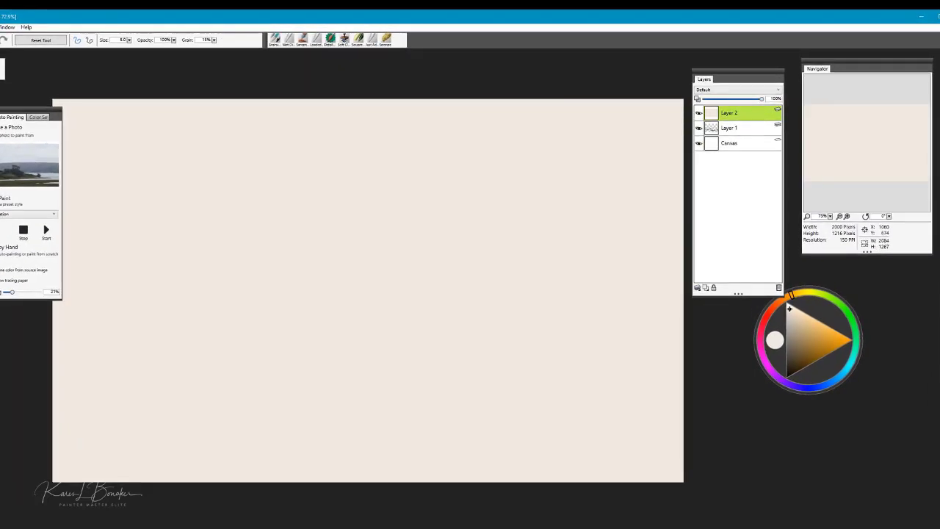
Apply Surface Texture to Layer 2 using a chosen paper texture at about 35% amount.
click(57, 27)
mouse_move(44, 128)
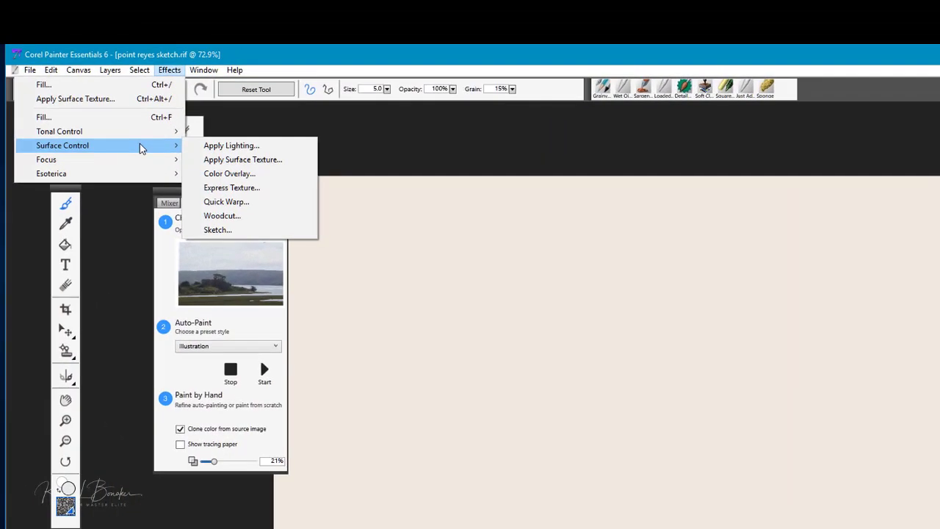
click(253, 166)
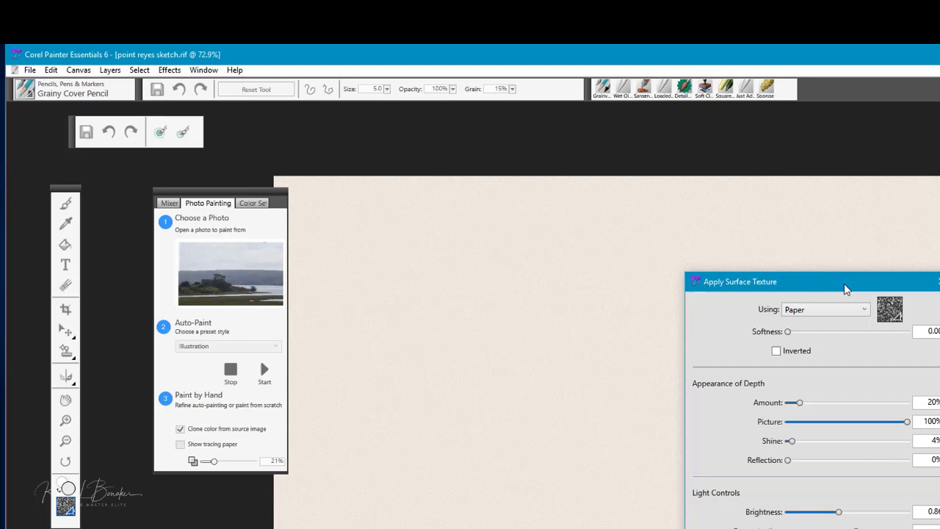
drag(845, 288, 589, 291)
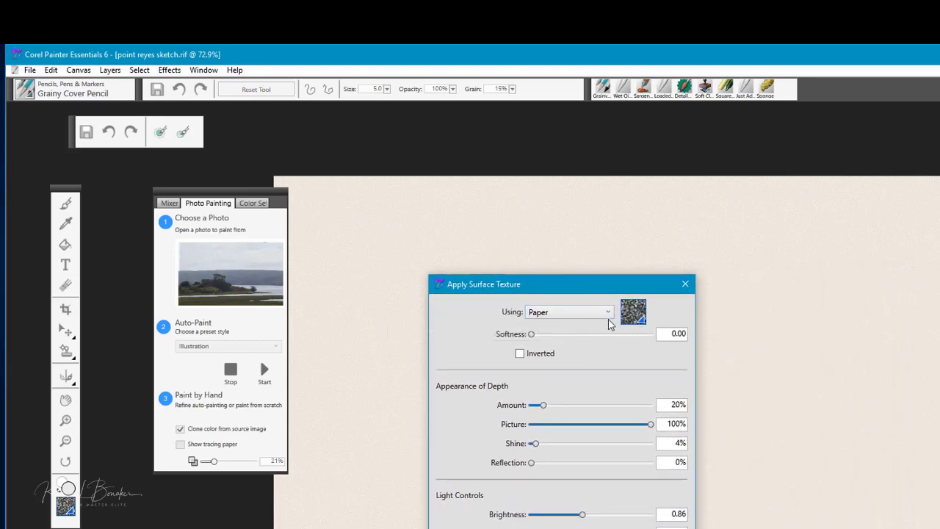
click(637, 321)
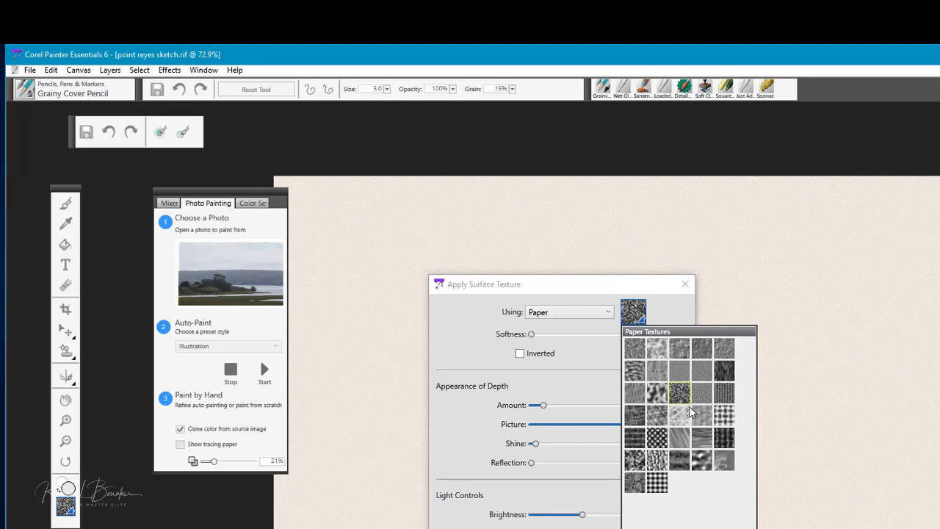
click(638, 484)
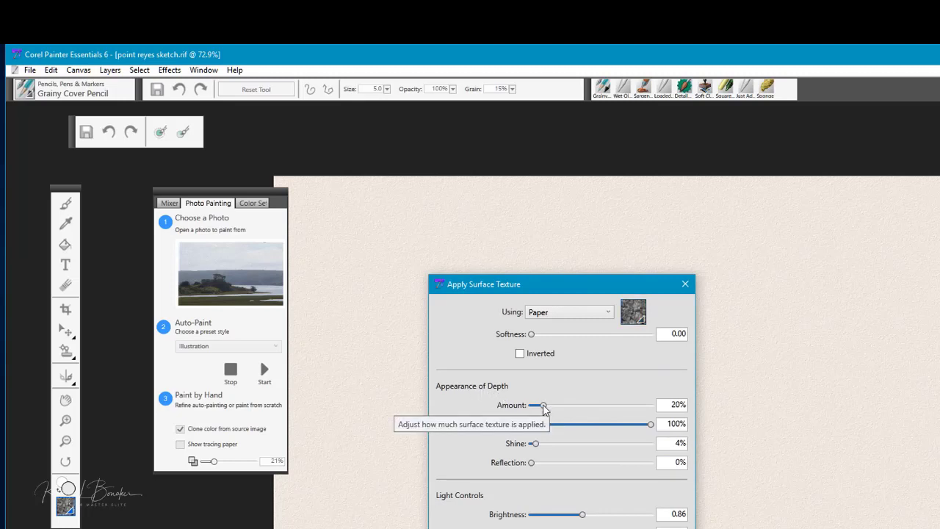
drag(543, 409, 556, 409)
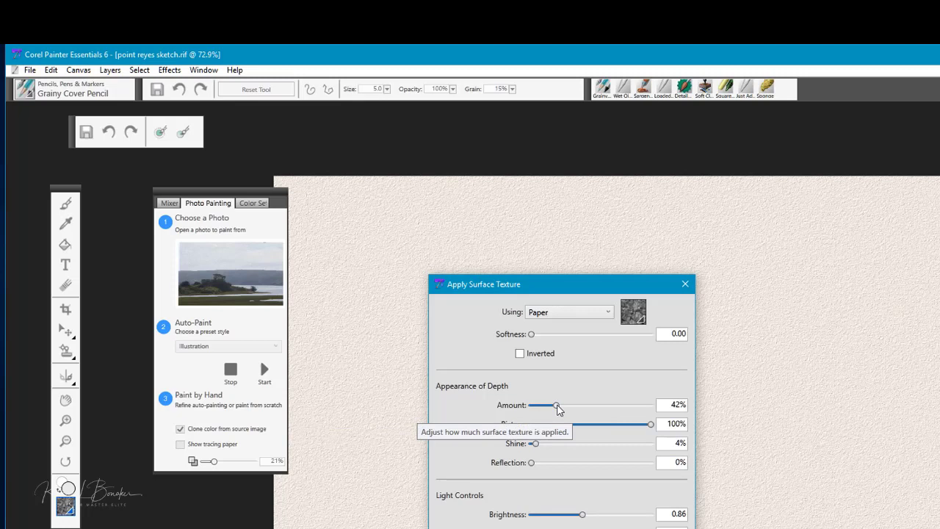
drag(558, 409, 553, 410)
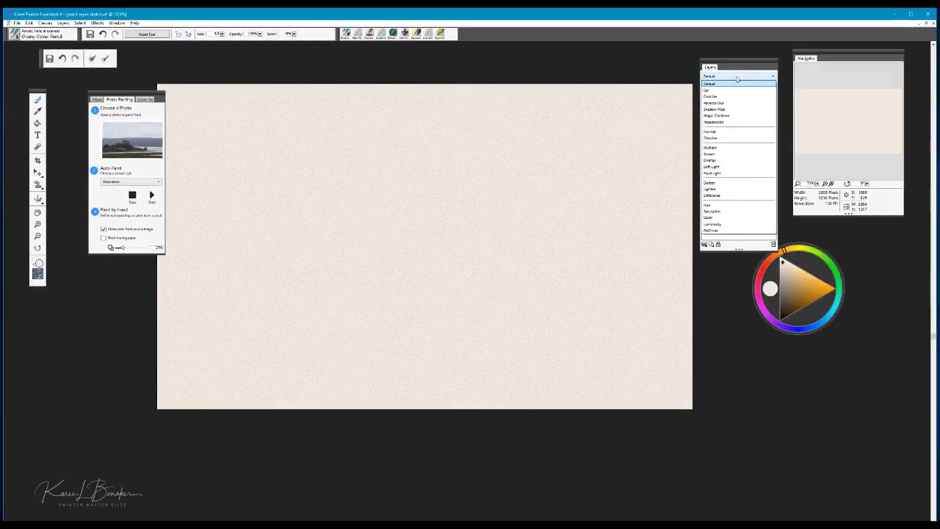
Switch Layer 2's blend mode to Multiply.
click(713, 149)
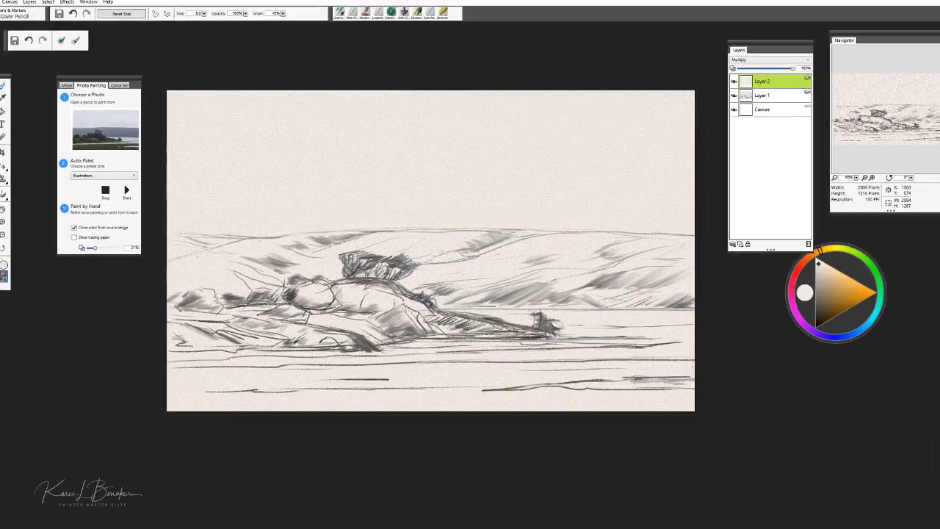